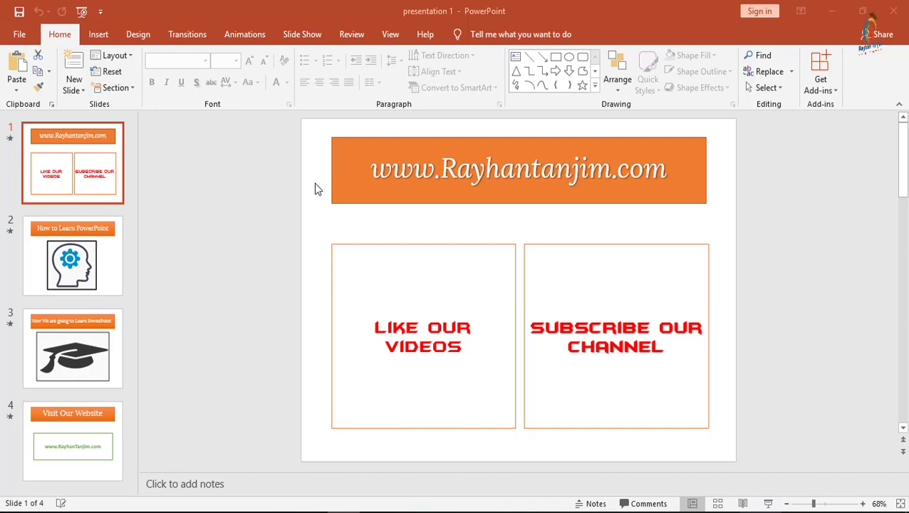
Step: Glance at the Animations and Transitions tabs, then run the slide show briefly and exit it
left_click(236, 35)
left_click(184, 35)
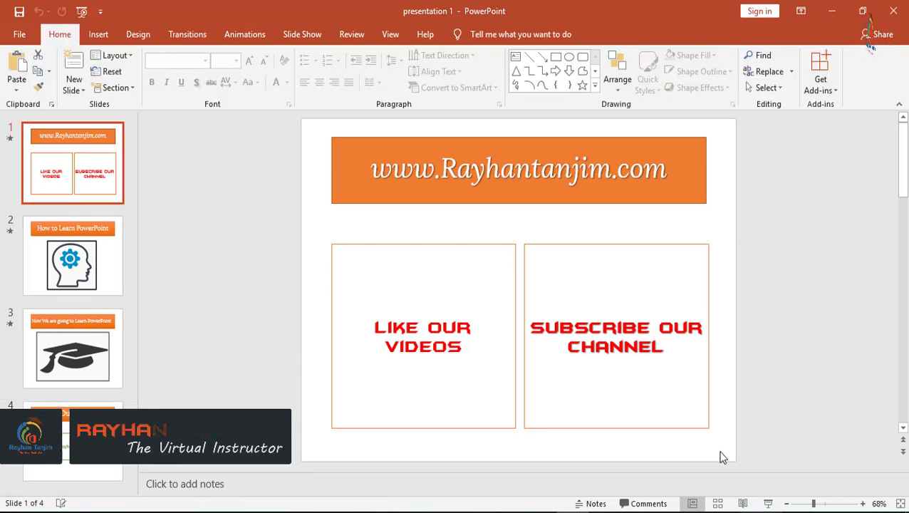
key("F5")
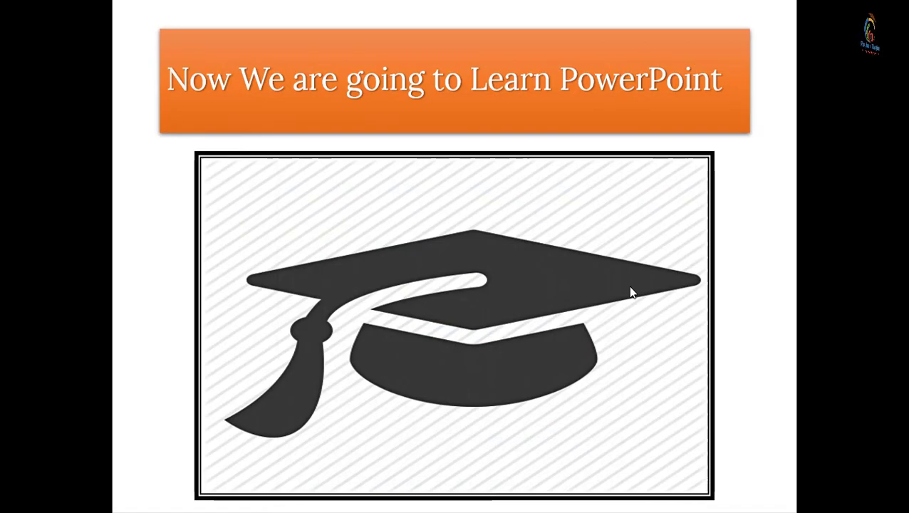
key("Escape")
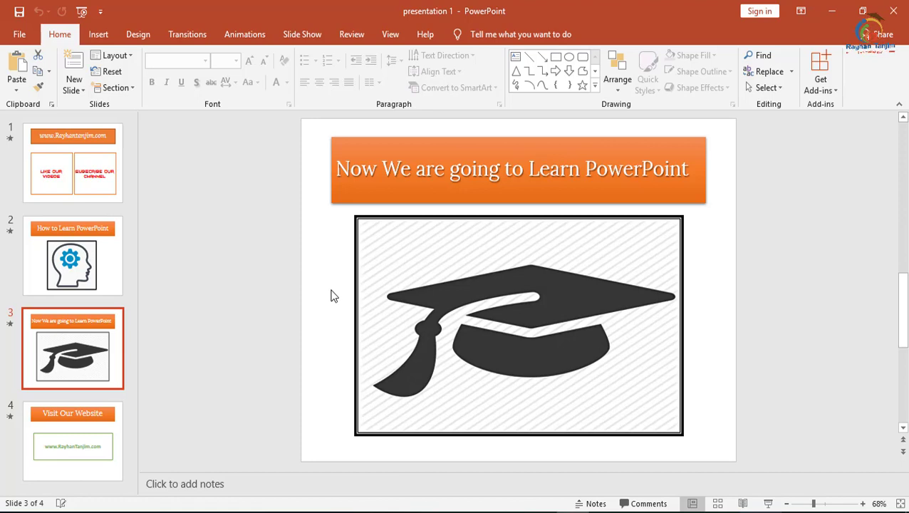
Step: Select the slide 1 thumbnail and show the Animations tab's effects for it
left_click(250, 37)
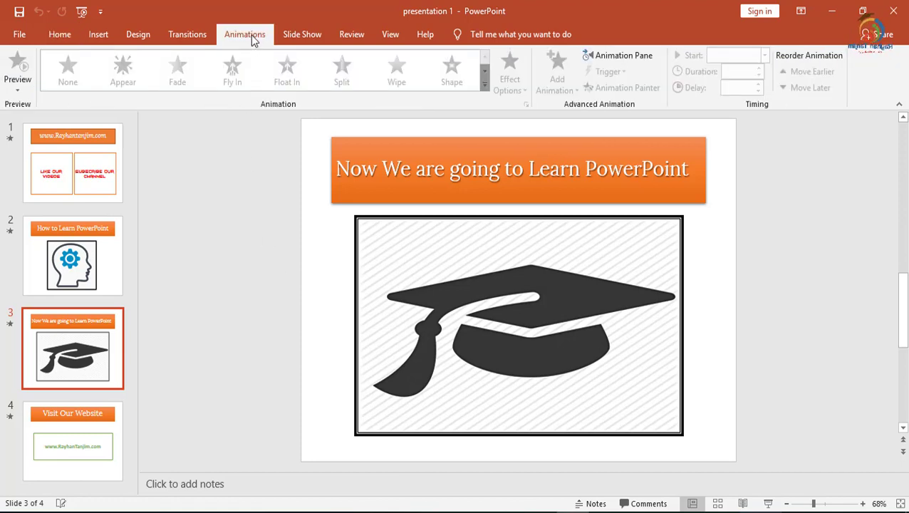
left_click(192, 34)
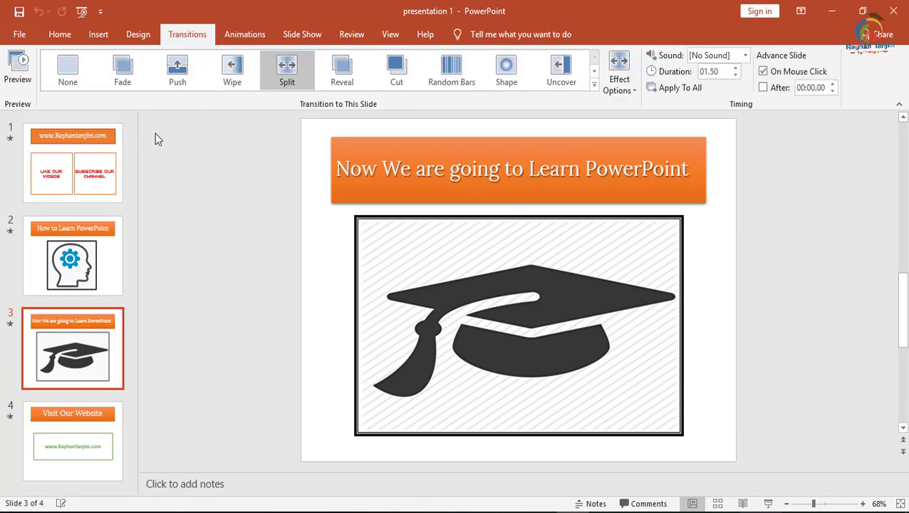
left_click(81, 164)
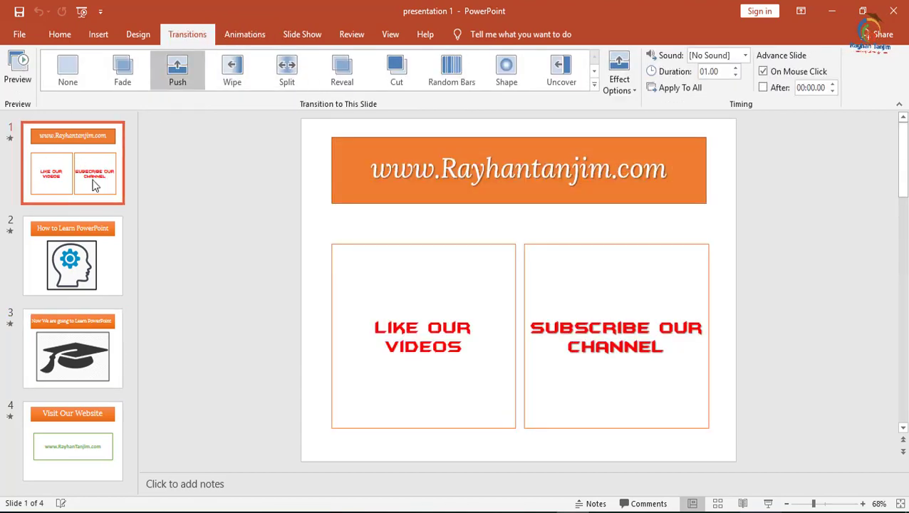
left_click(238, 33)
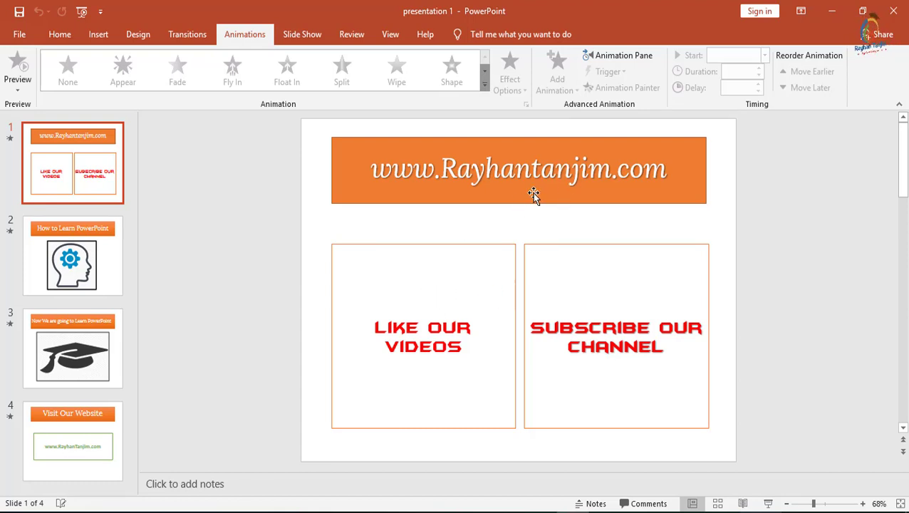
Step: Play the slide show from the start, advance two slides, then exit to editing
left_click(768, 505)
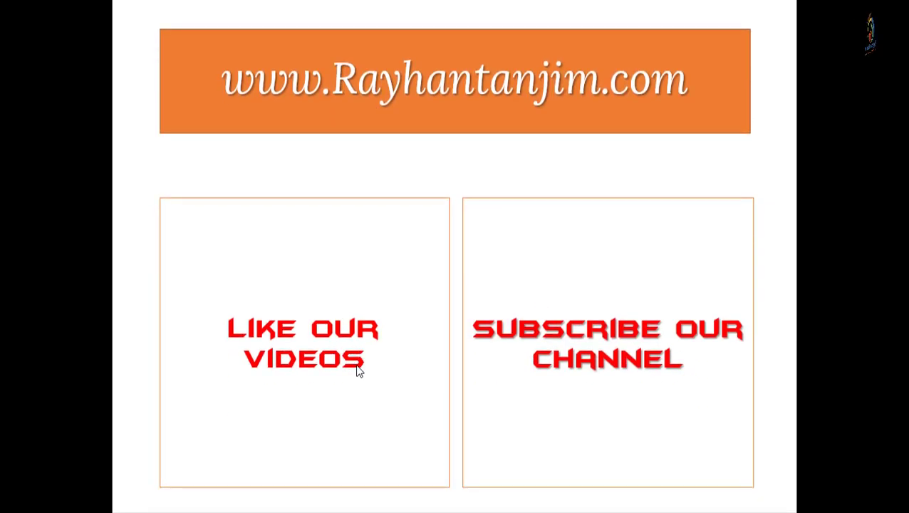
left_click(617, 364)
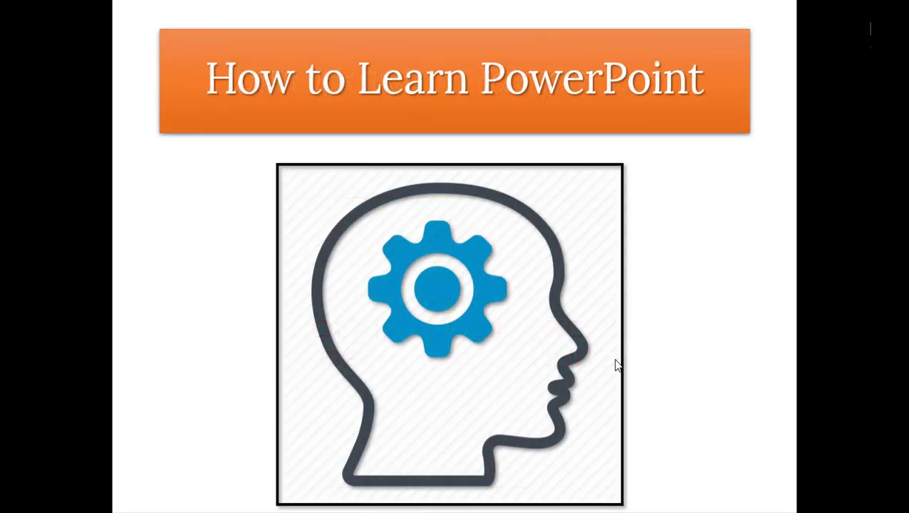
left_click(617, 365)
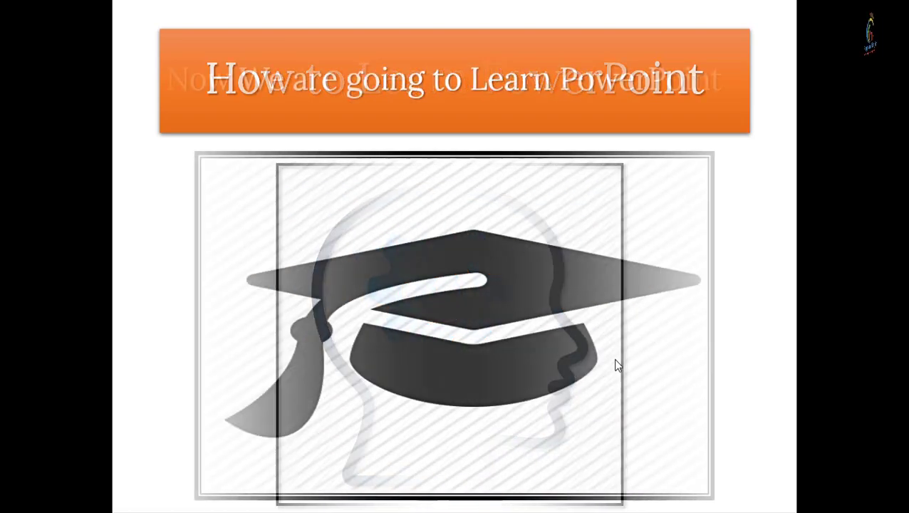
key("Escape")
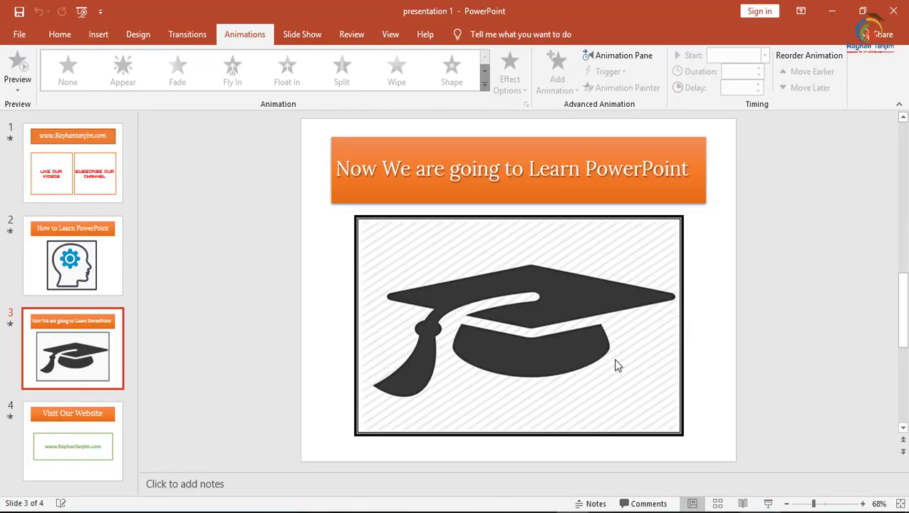
Step: On slide 1, apply an Appear entrance to the LIKE OUR VIDEOS box
left_click(74, 187)
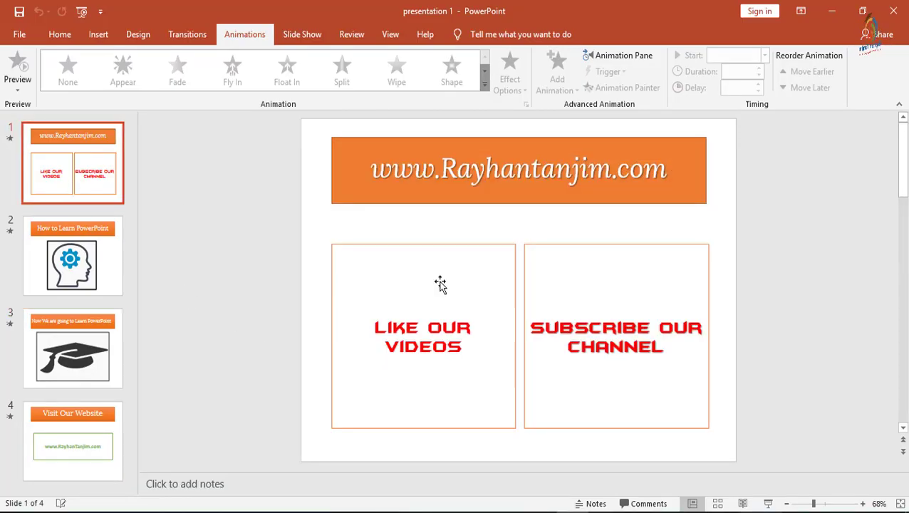
left_click(489, 303)
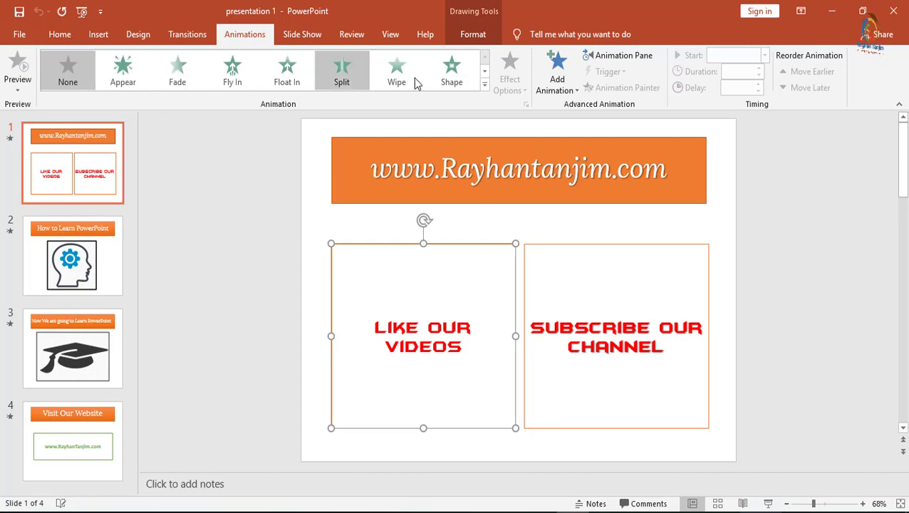
left_click(483, 87)
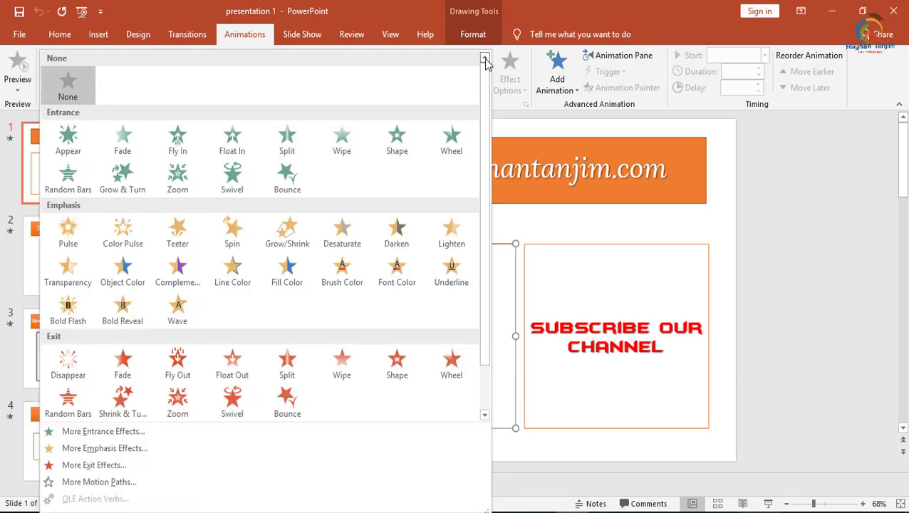
left_click(71, 146)
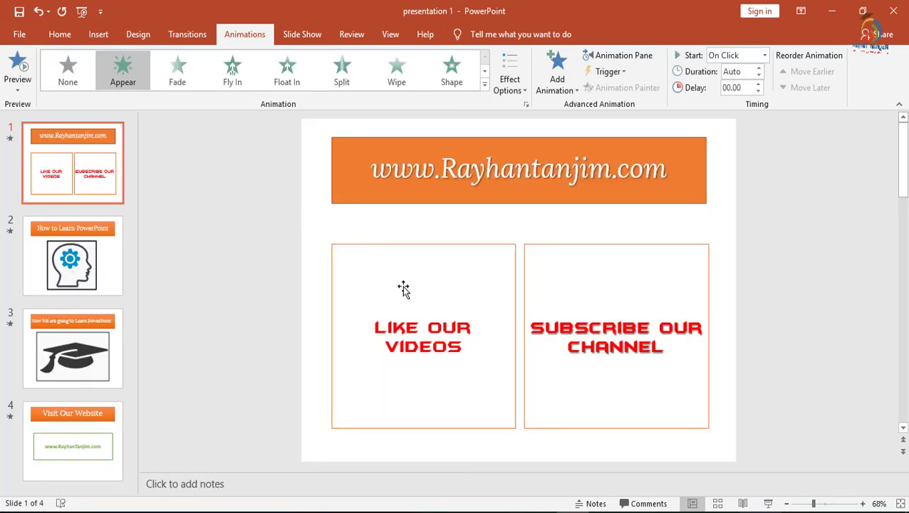
Step: Select the LIKE OUR VIDEOS text and give it a Fly In entrance
left_click(429, 335)
left_click_drag(463, 349, 371, 322)
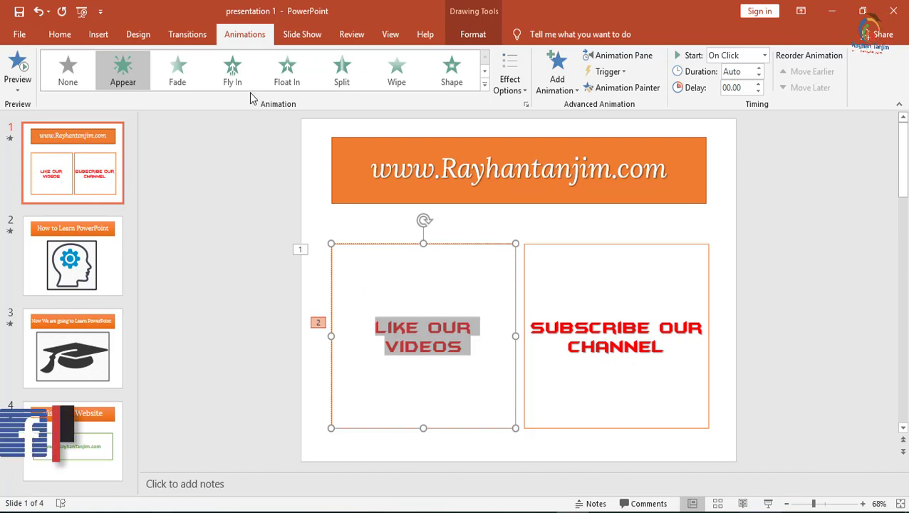
left_click(234, 80)
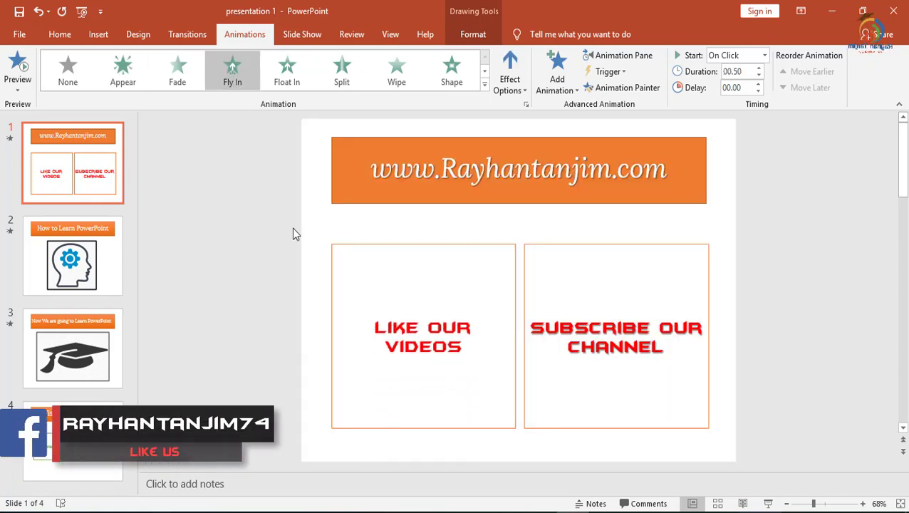
left_click(612, 250)
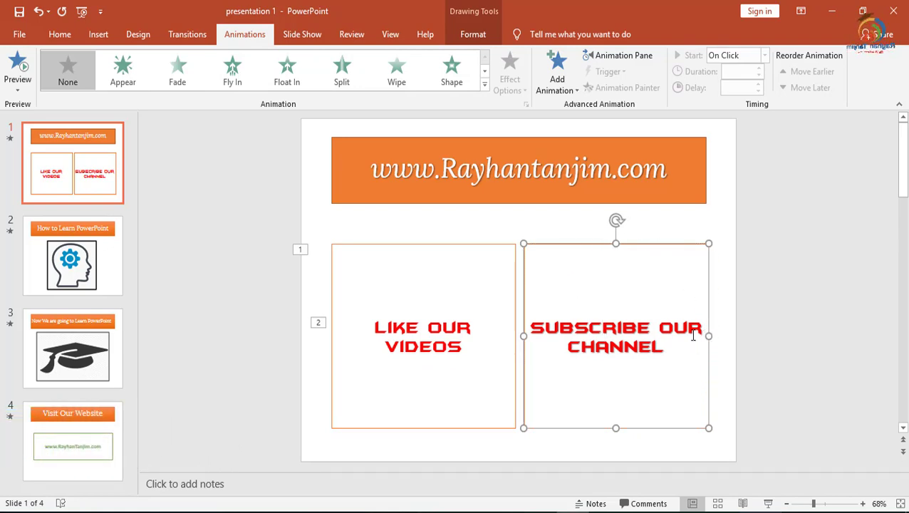
Step: Apply Float In to the SUBSCRIBE OUR CHANNEL box and Split to its selected text
left_click(288, 73)
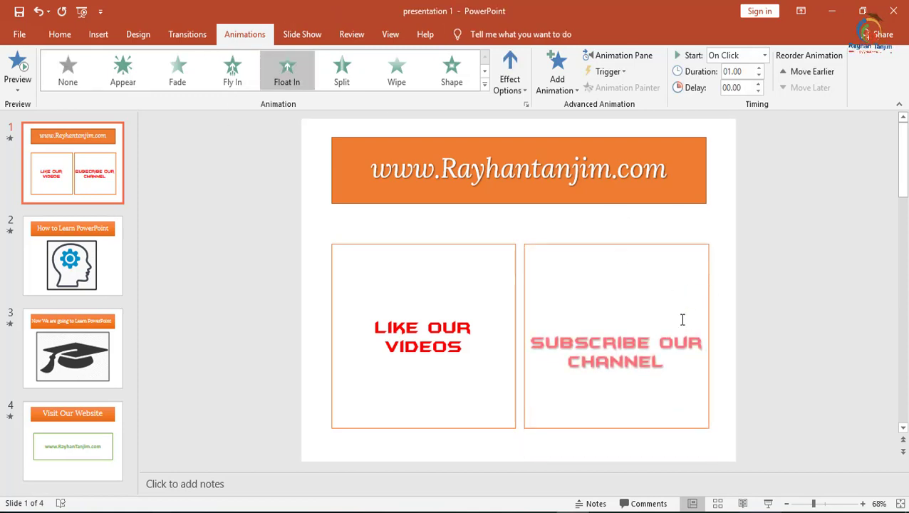
left_click_drag(661, 346, 531, 327)
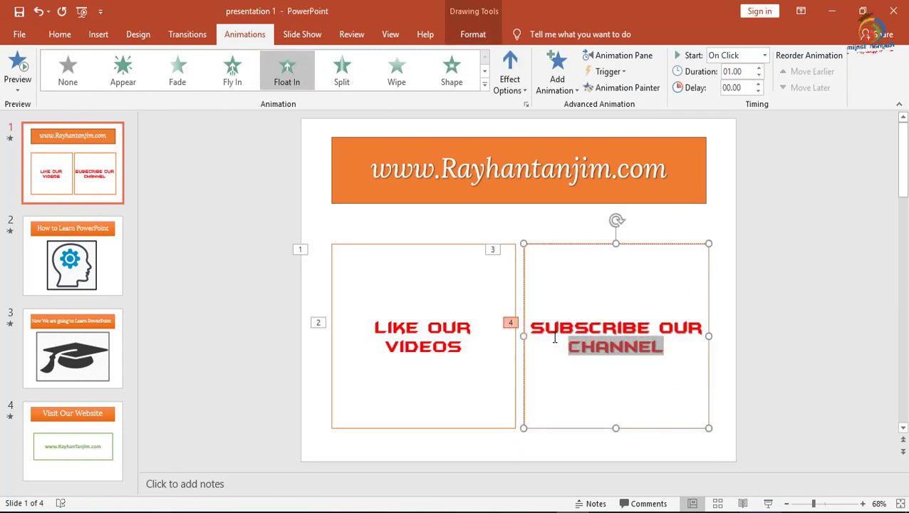
left_click(346, 76)
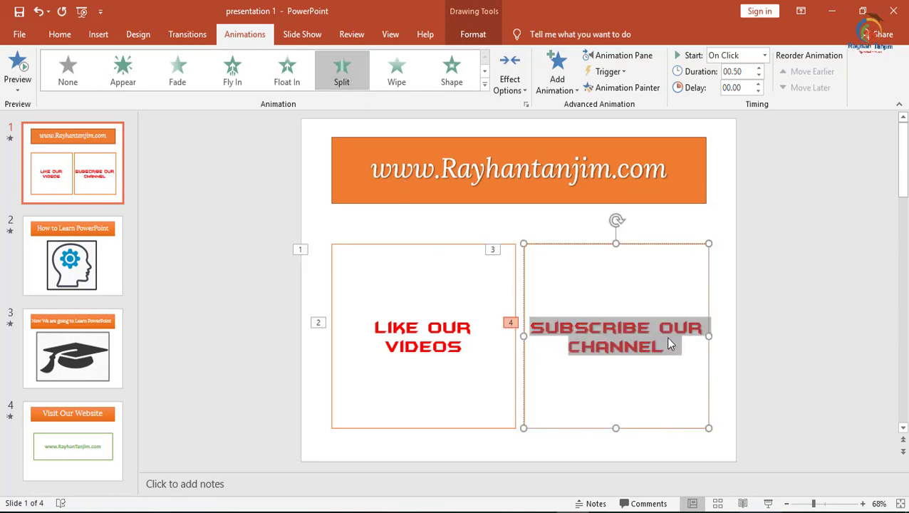
left_click(726, 296)
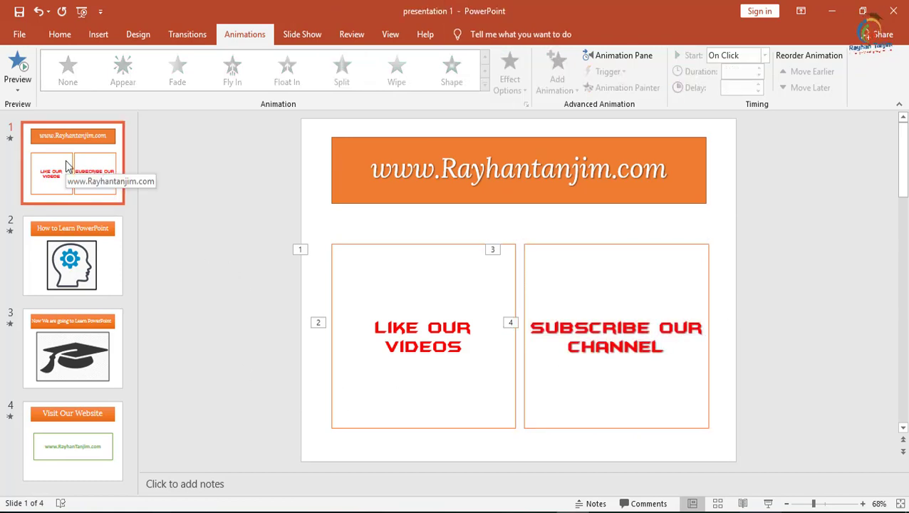
Step: Preview slide 1's animations in the show, then delete animation 4, the Split effect
left_click(768, 503)
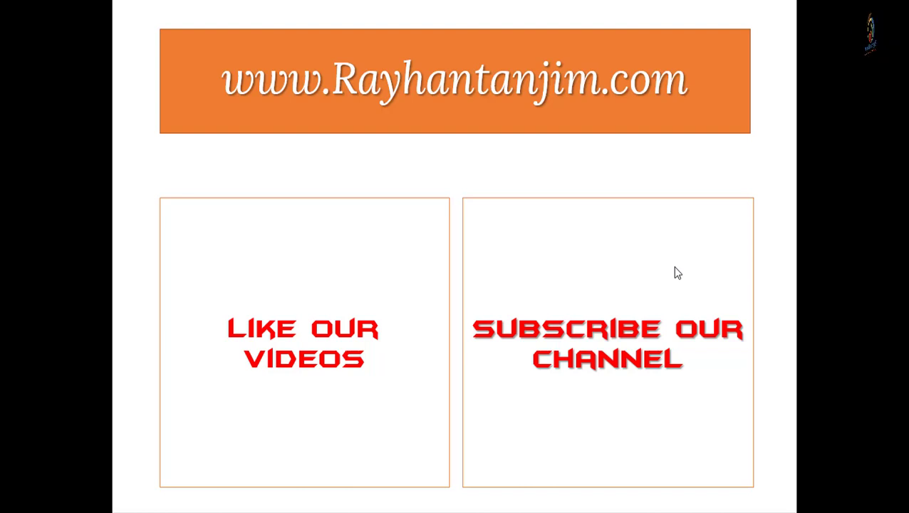
key("Escape")
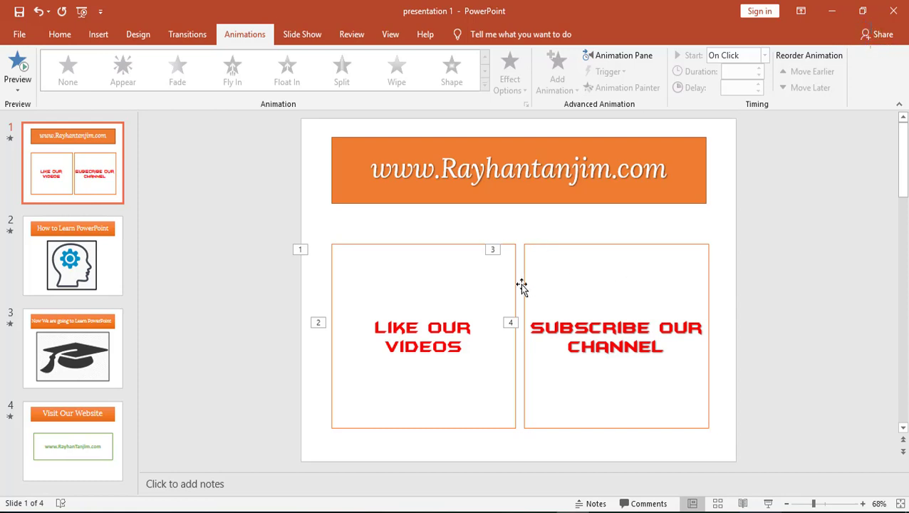
left_click(511, 323)
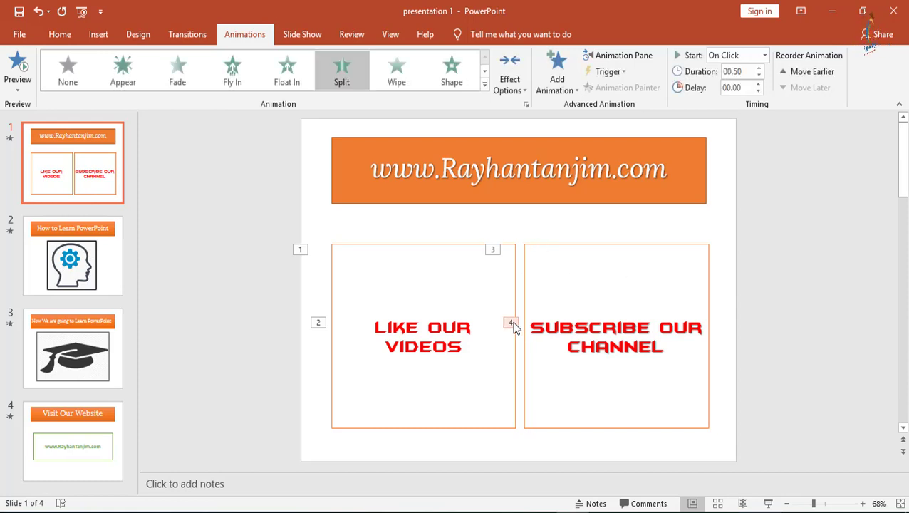
key("Delete")
Step: Delete the remaining animation tags so slide 1 has no animations
key("Delete")
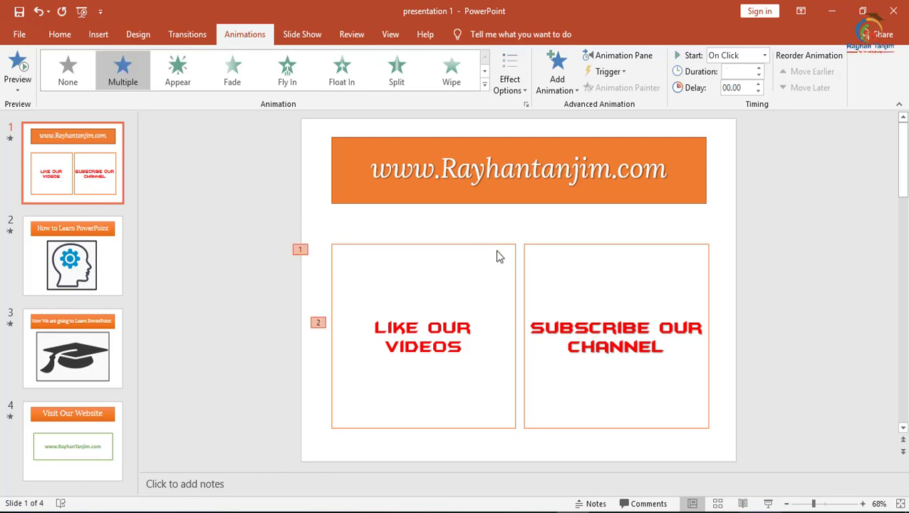
left_click(319, 324)
key("Delete")
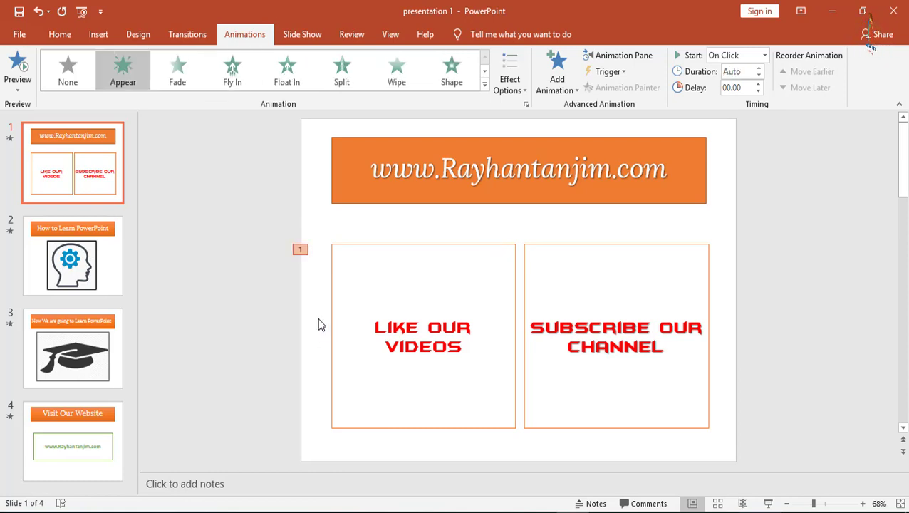
key("Delete")
Step: Select the Like our videos box and apply a Split entrance to it
left_click(364, 318)
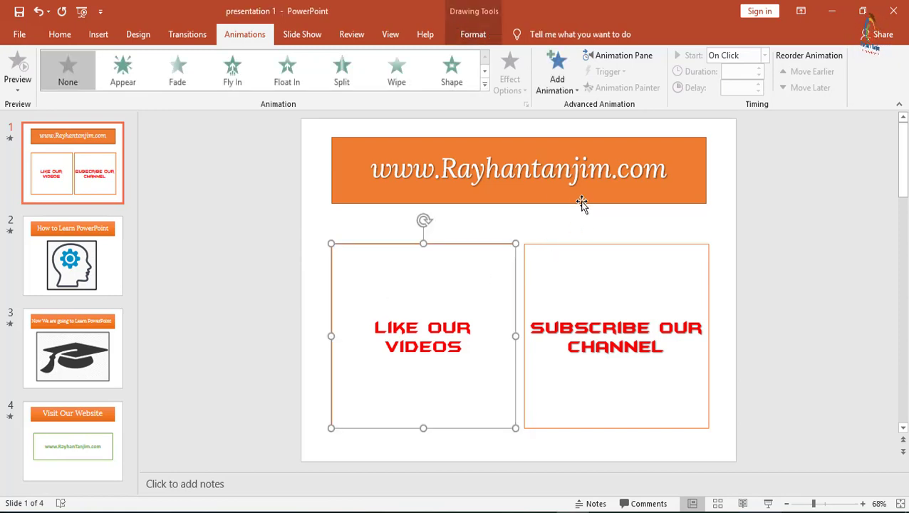
left_click(420, 151)
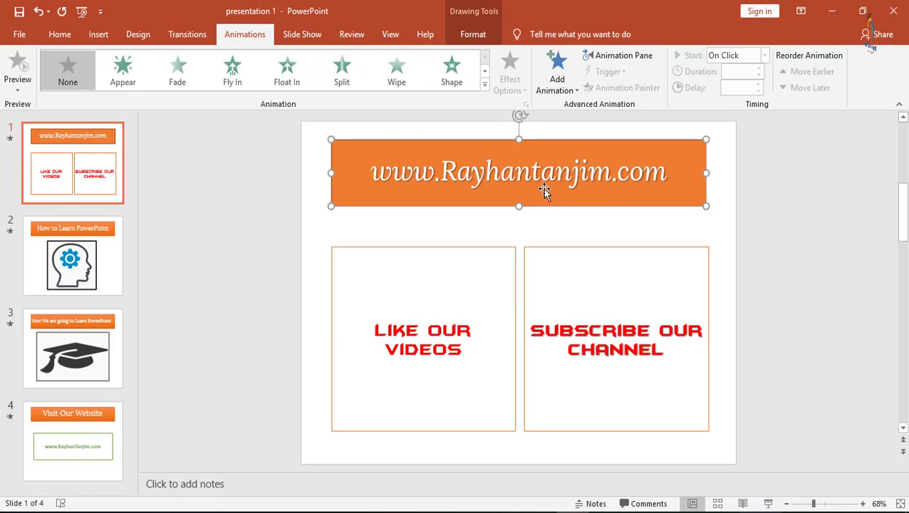
left_click(421, 297)
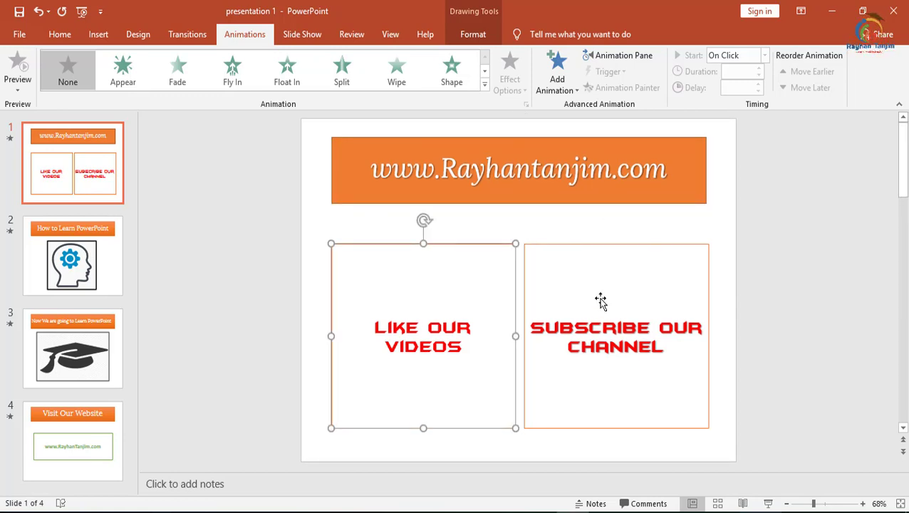
left_click(600, 298)
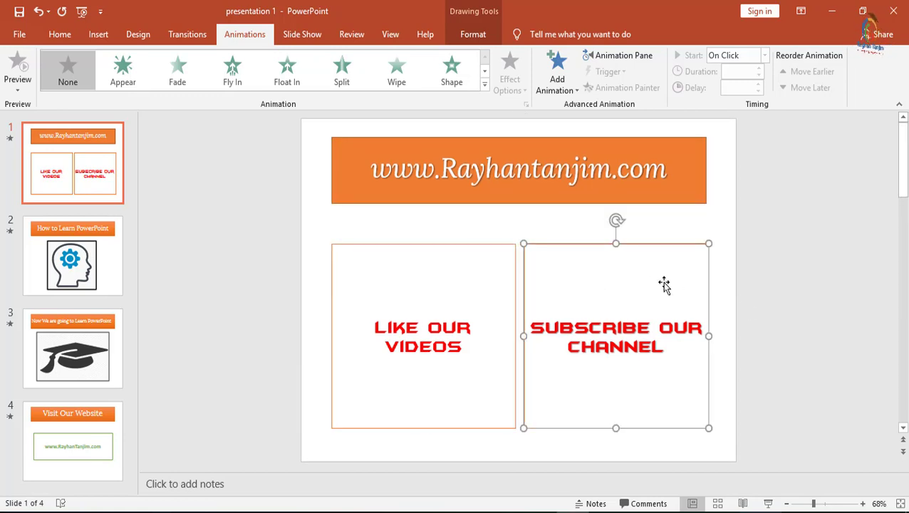
left_click(495, 204)
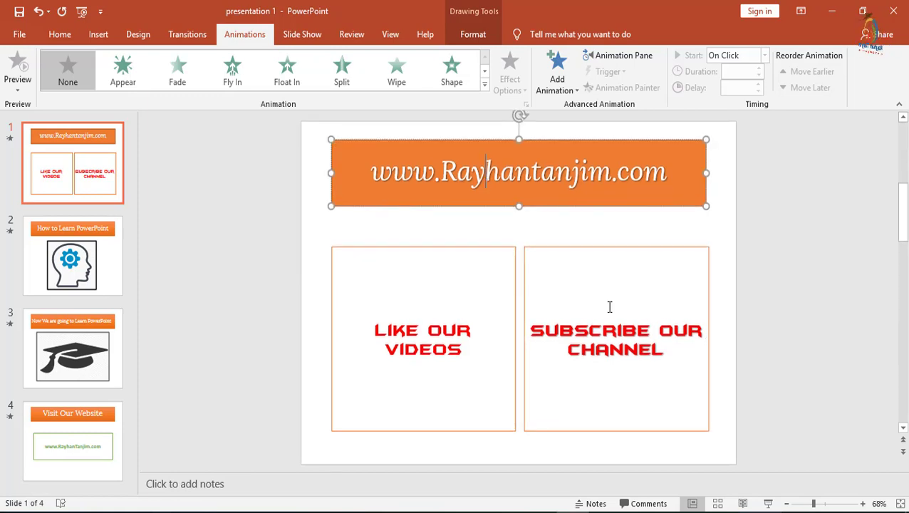
left_click(608, 306)
left_click(432, 374)
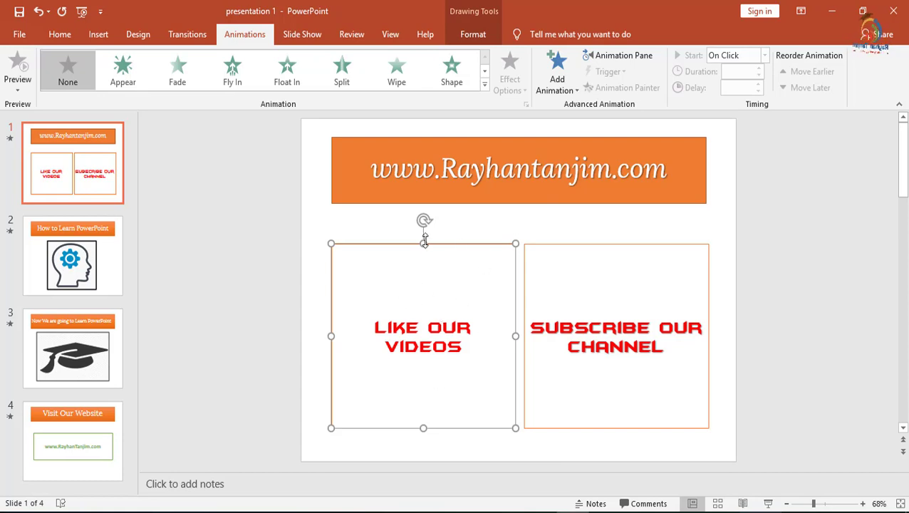
left_click(337, 68)
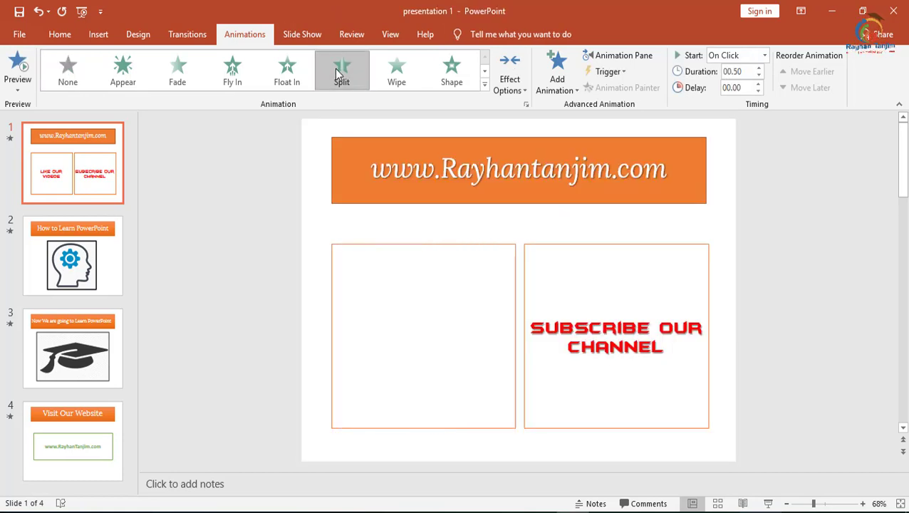
Step: Give the Subscribe our channel box a Wipe entrance, then reselect the Like box to review its Split
left_click(588, 243)
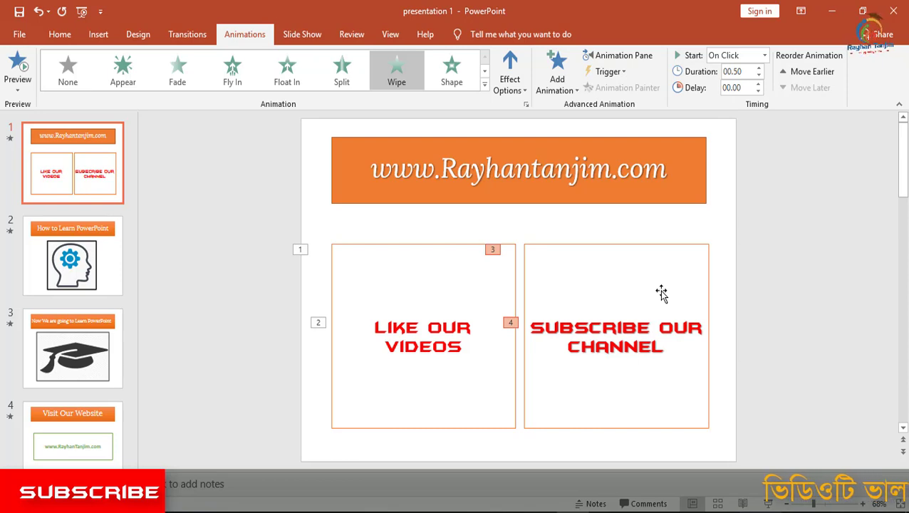
left_click(447, 295)
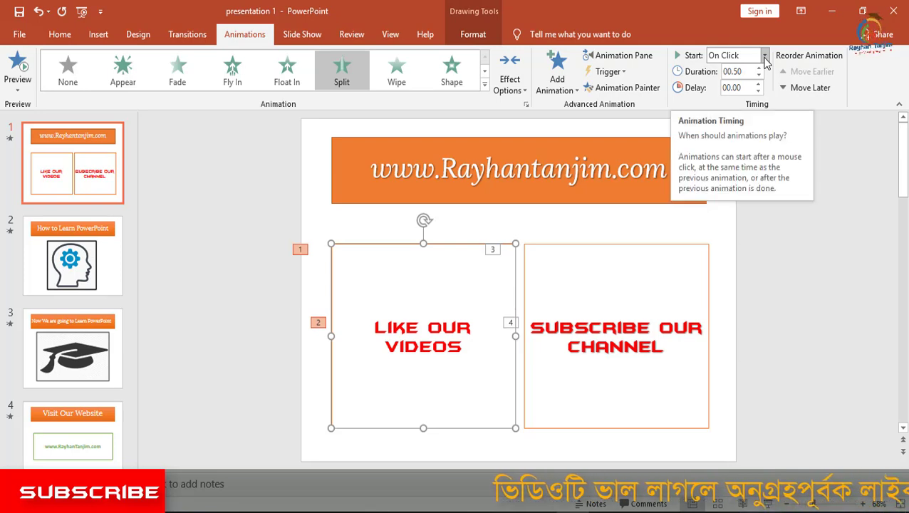
Step: Set the Subscribe box's Wipe to start With Previous with a 01.00 delay, then play the show
left_click(653, 287)
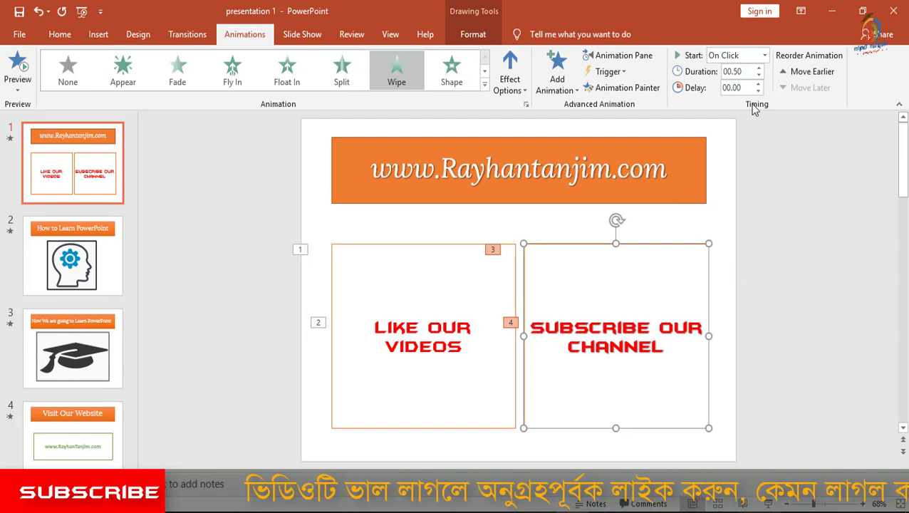
left_click(764, 54)
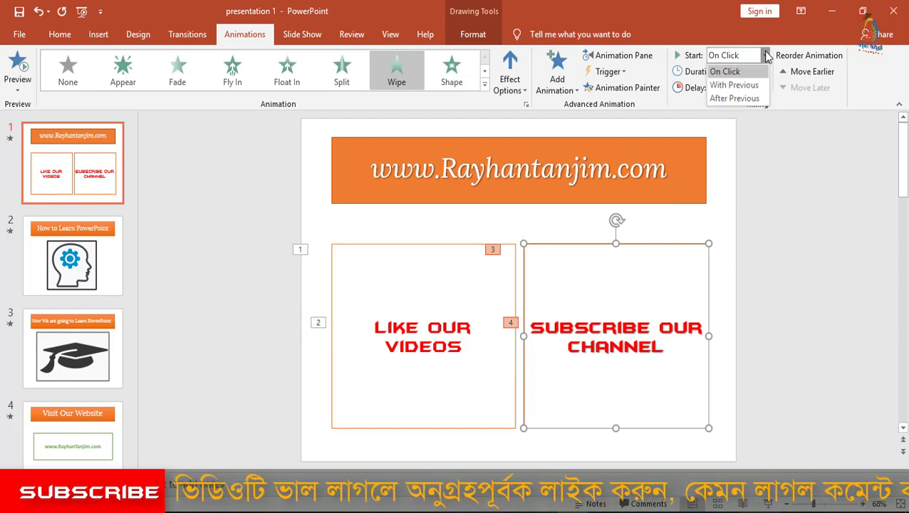
left_click(738, 89)
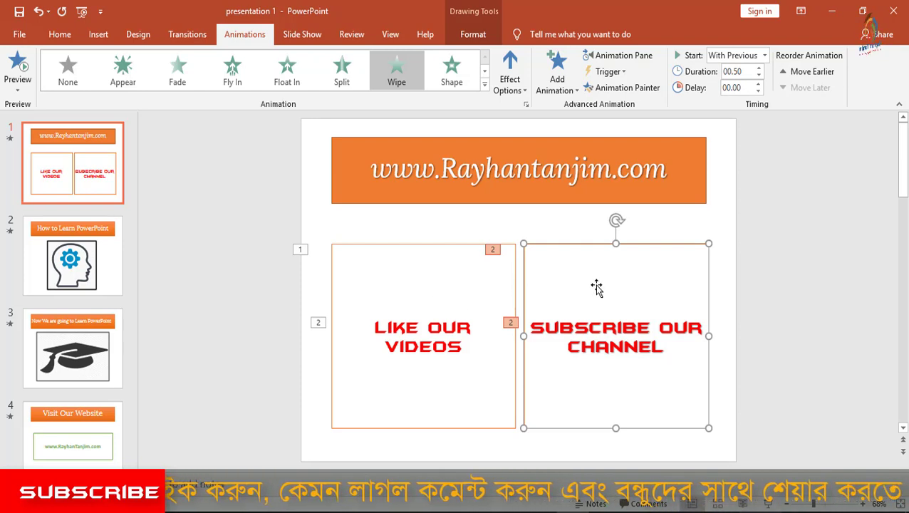
left_click(757, 84)
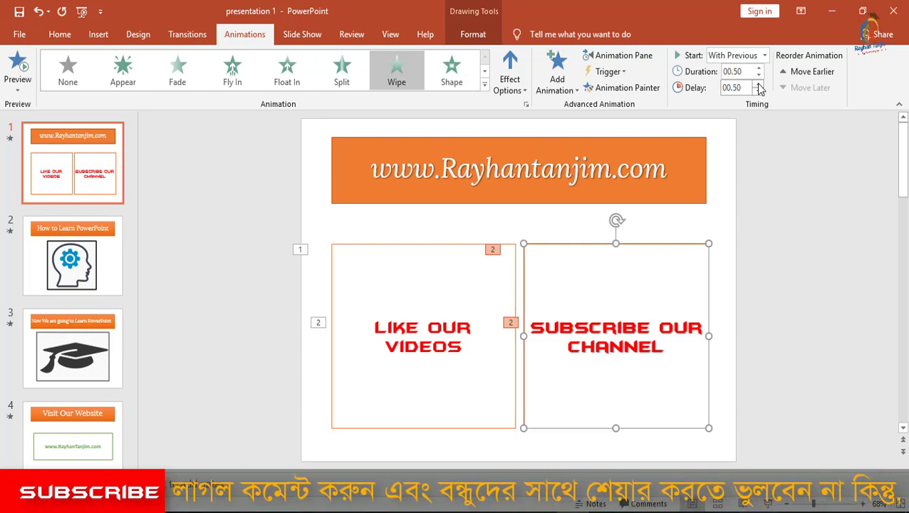
left_click(758, 84)
left_click(758, 84)
left_click(758, 84)
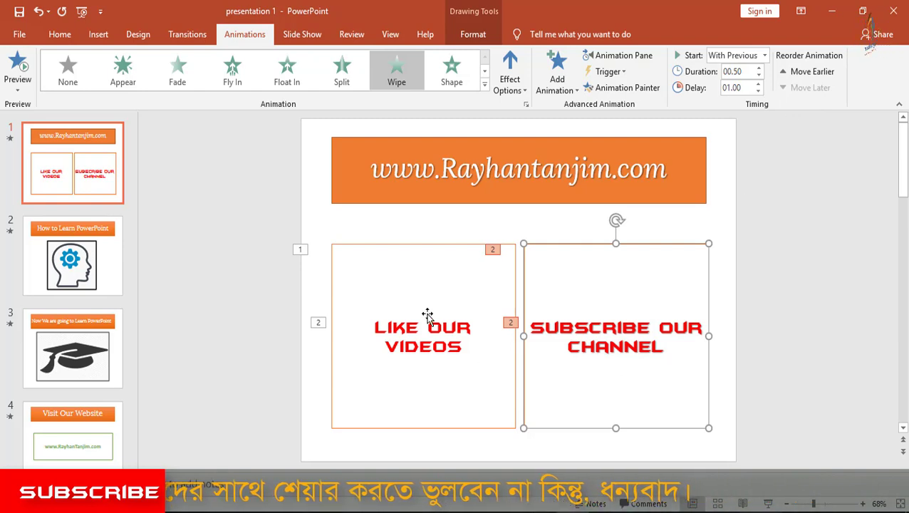
left_click(768, 503)
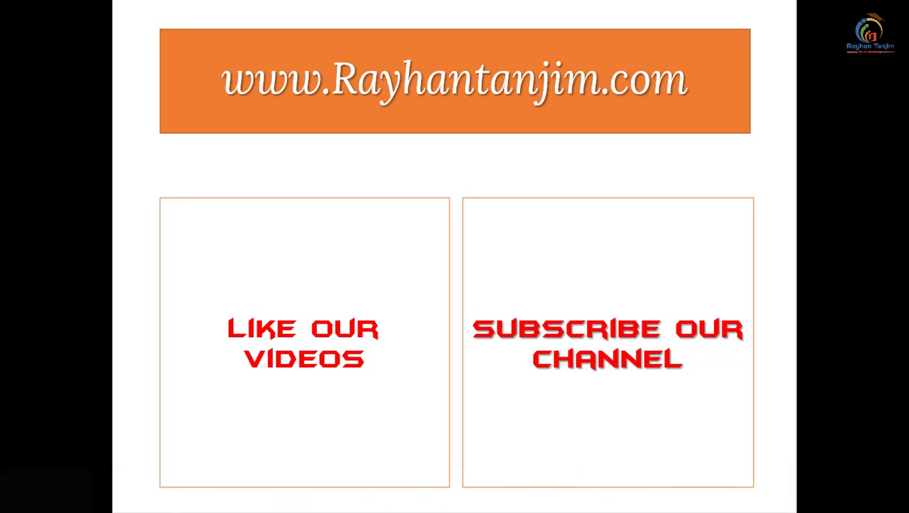
Step: Exit the show, raise the Subscribe Wipe delay to 02.00, and replay the show with F5
key("Escape")
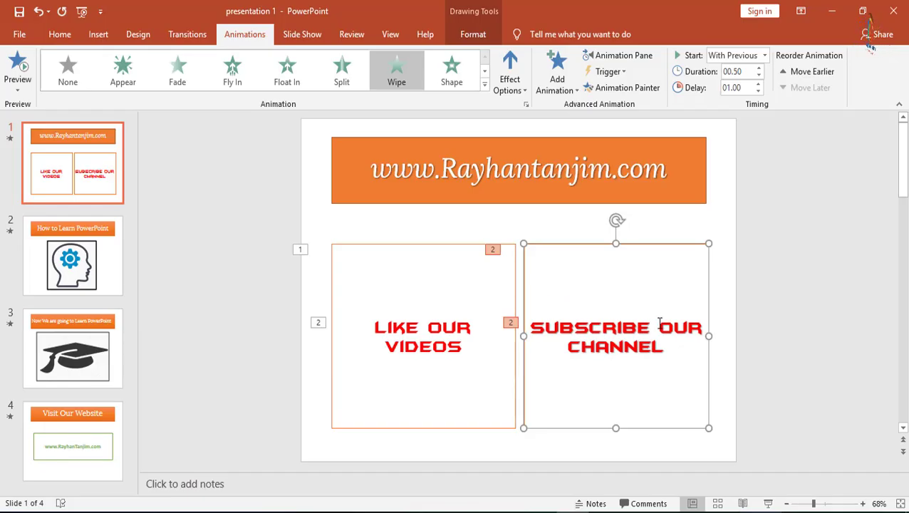
left_click(759, 84)
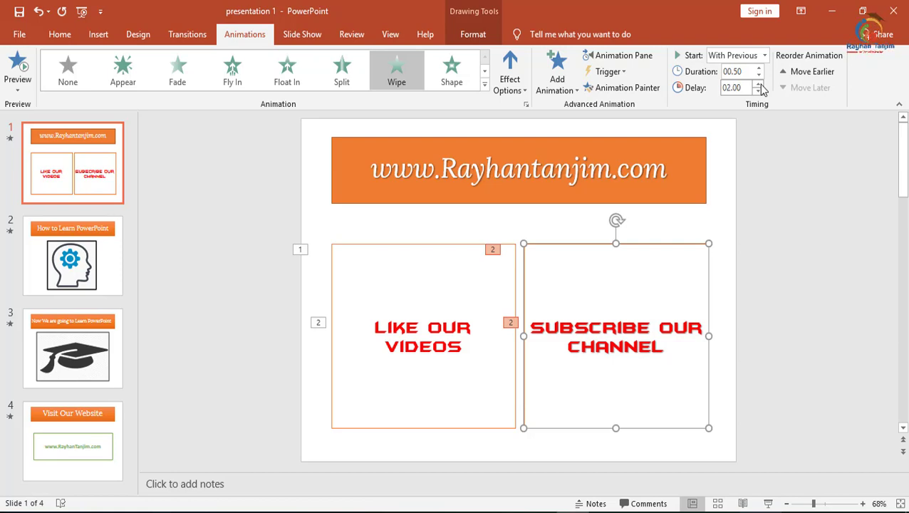
key("F5")
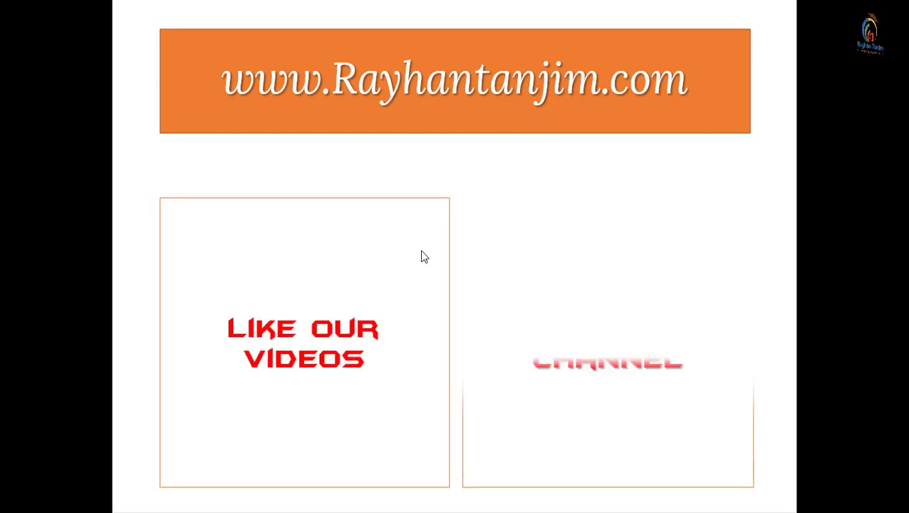
key("Escape")
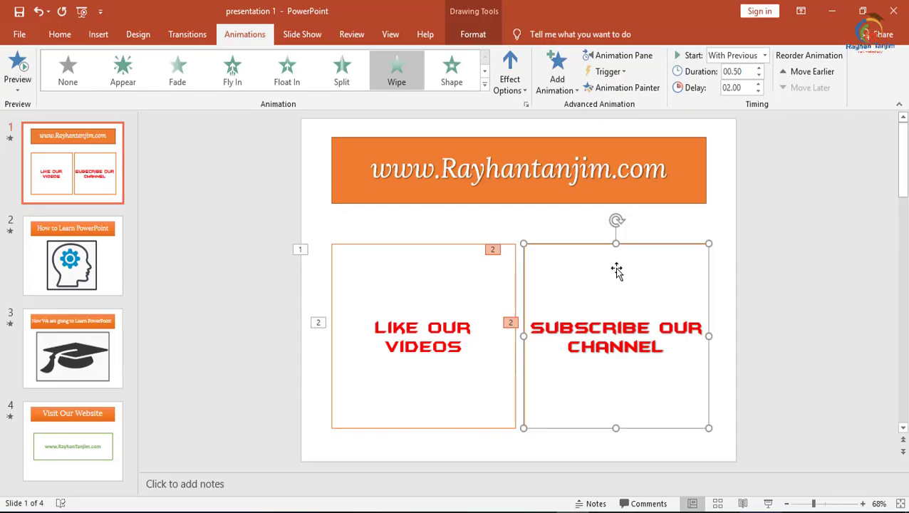
Step: Select the 'Like our videos' box, then check the head picture on slide 2
left_click(424, 294)
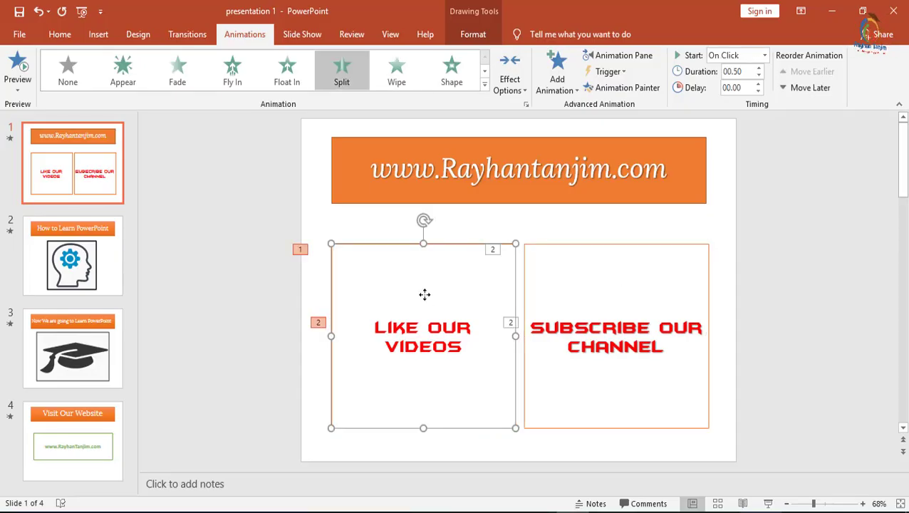
left_click(72, 256)
left_click(491, 305)
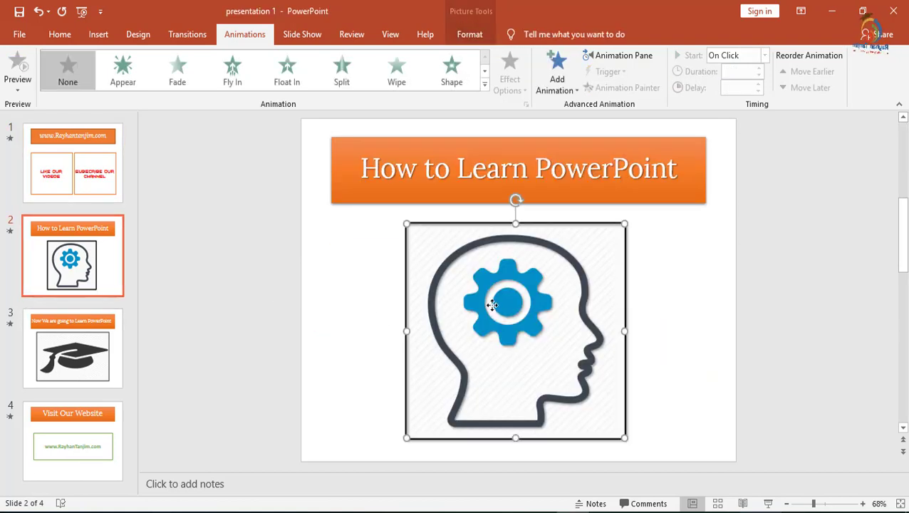
Step: Back on slide 1, show the full Animation gallery for the 'Subscribe our channel' box
left_click(101, 186)
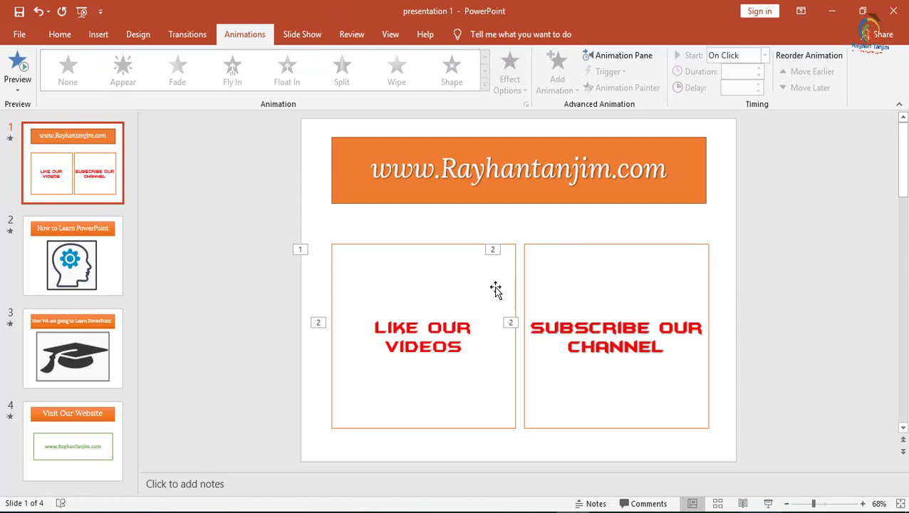
left_click(586, 284)
left_click(484, 85)
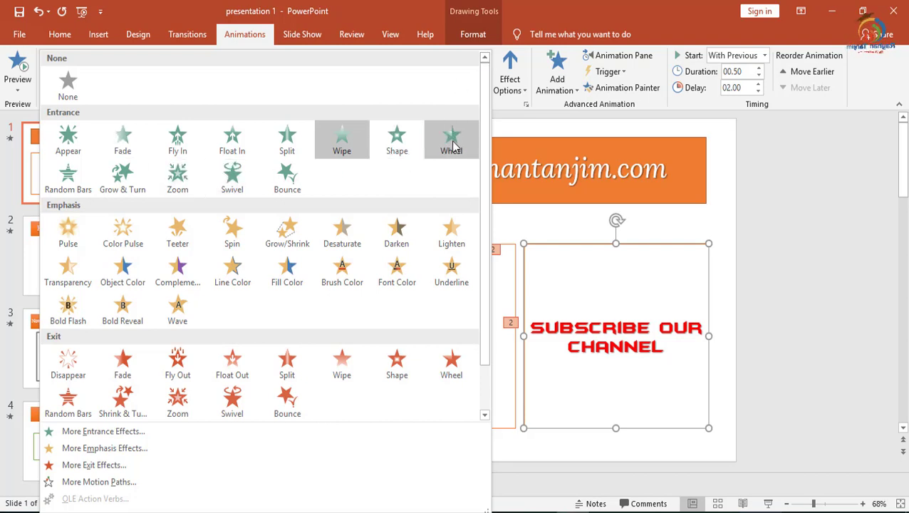
Step: Dismiss the expanded gallery, keeping the Subscribe box's Wipe entrance unchanged
left_click(728, 188)
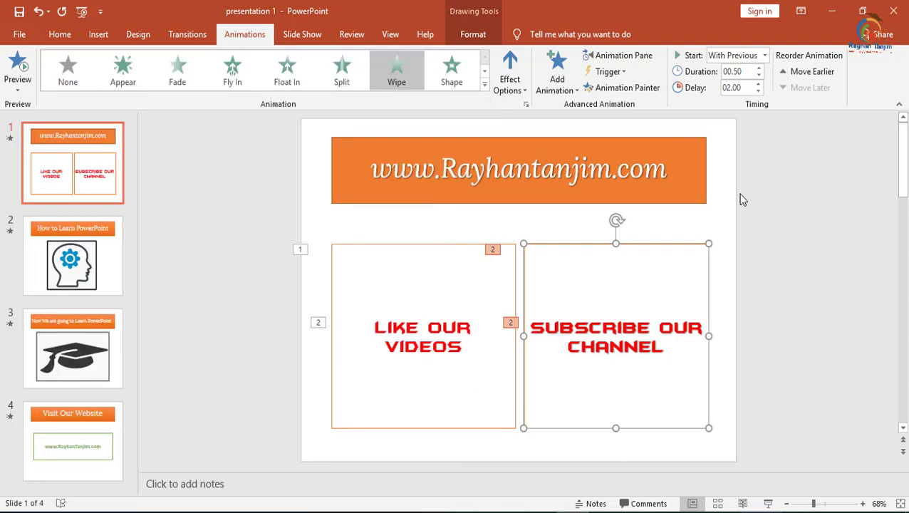